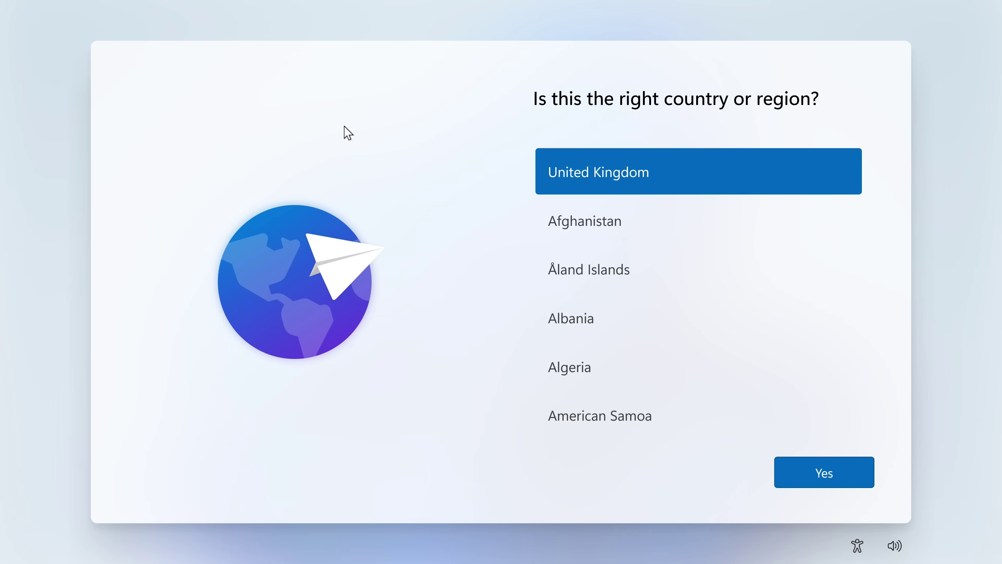
Enter audit mode from the region screen and run winver to show the Windows version information.
key("ctrl+shift+F3")
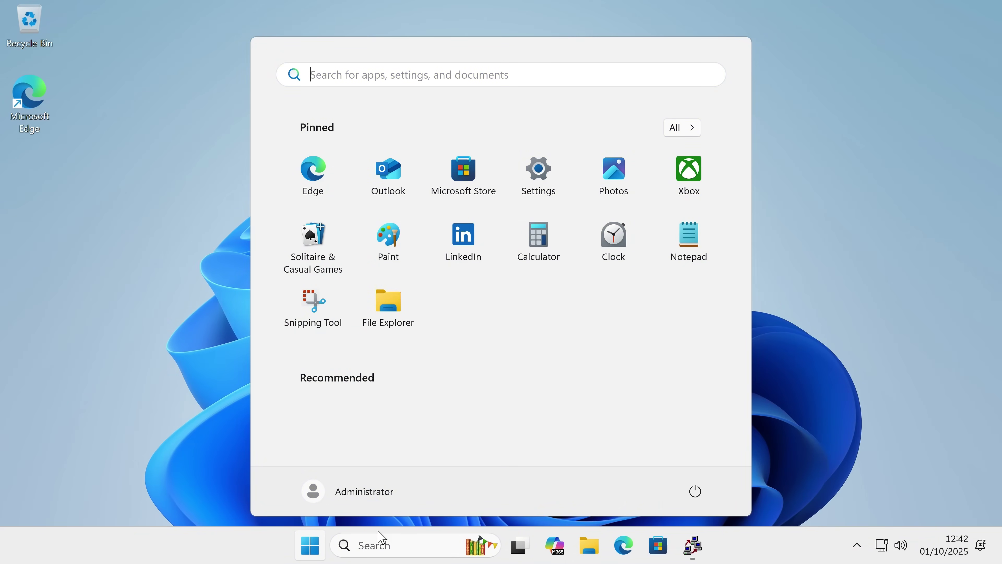
left_click(382, 546)
type("win")
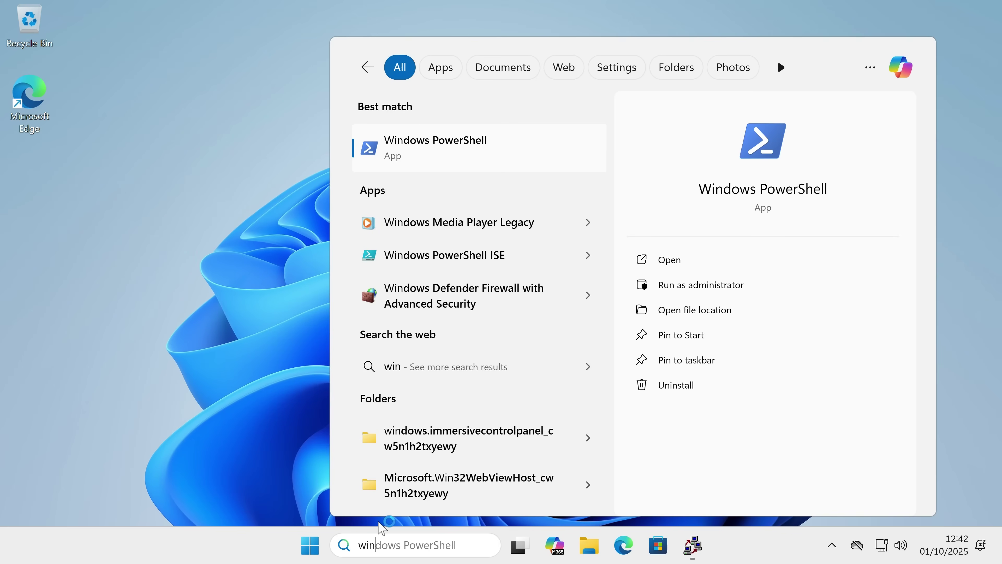
type("ver")
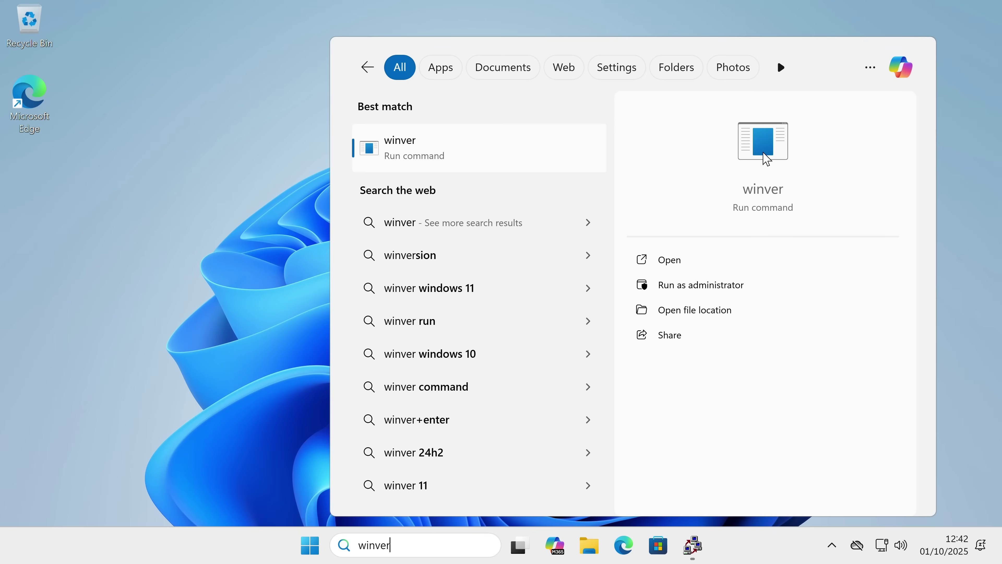
key("Return")
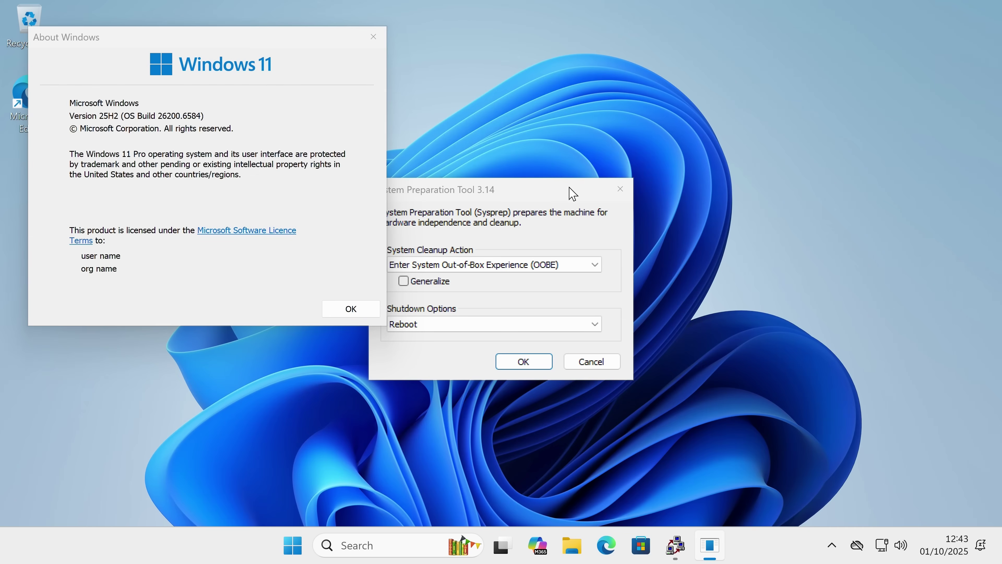
Try Enter System Audit Mode as the Sysprep cleanup action, and set it back to Enter System Out-of-Box Experience (OOBE).
left_click_drag(547, 193, 594, 178)
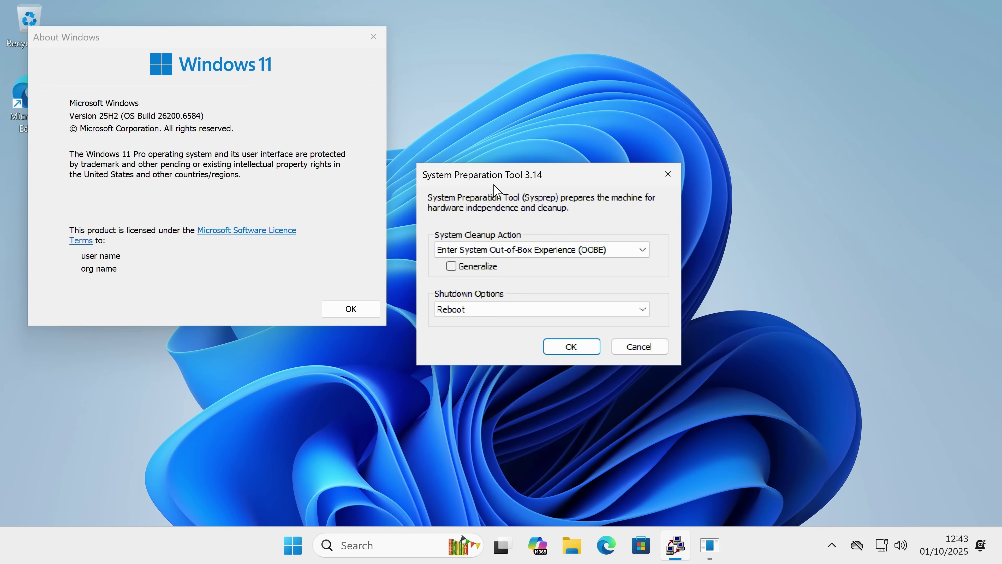
left_click(518, 250)
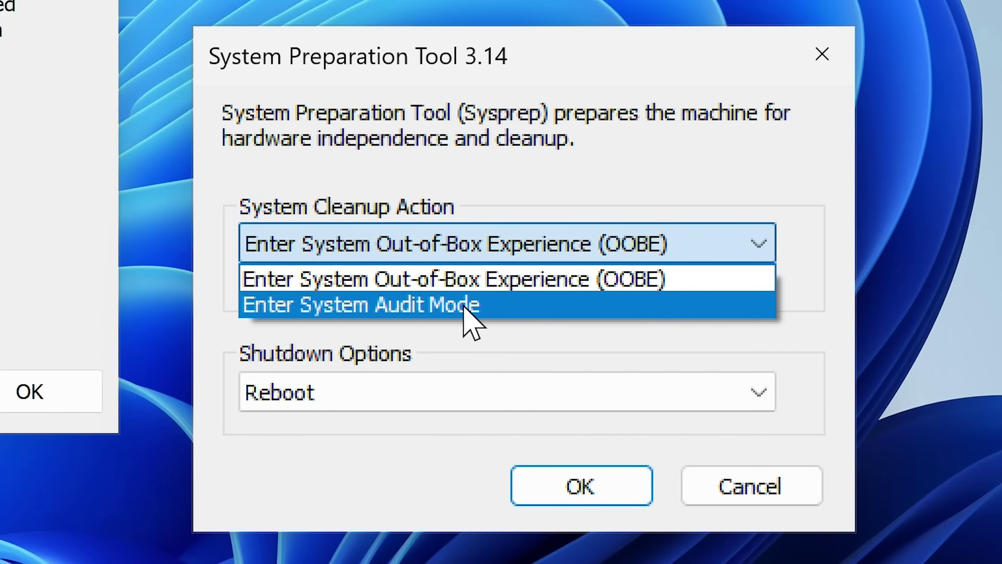
left_click(434, 306)
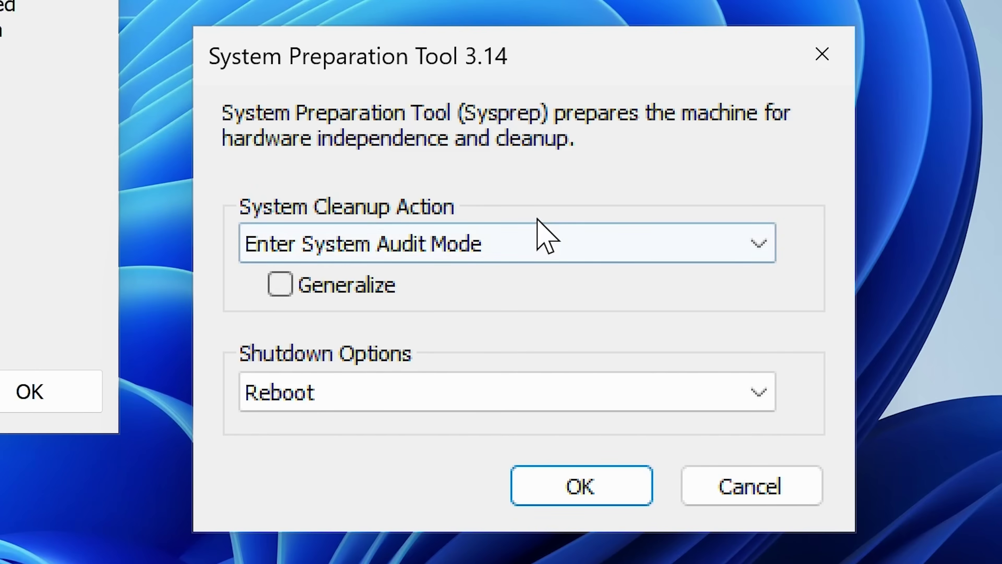
left_click(554, 252)
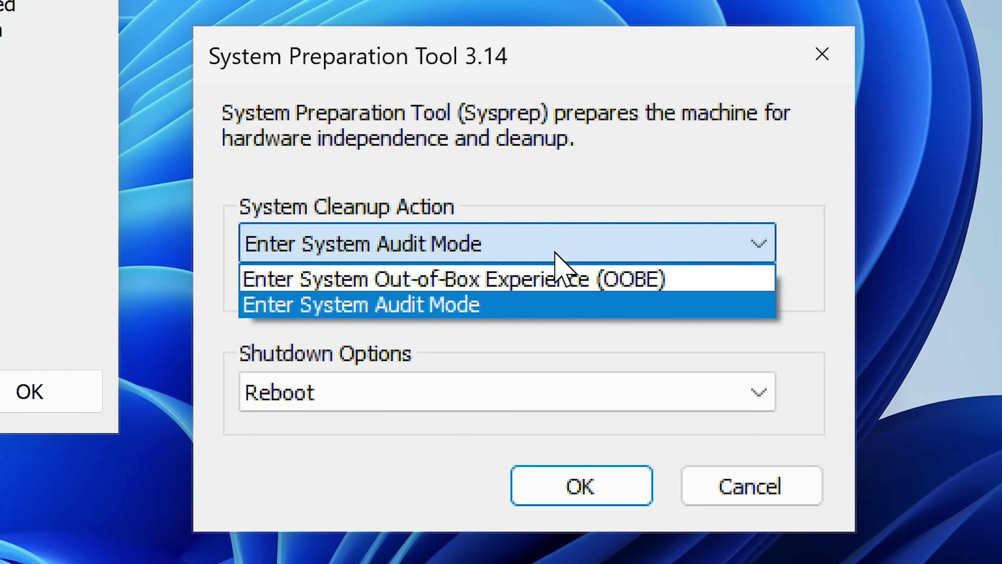
left_click(542, 278)
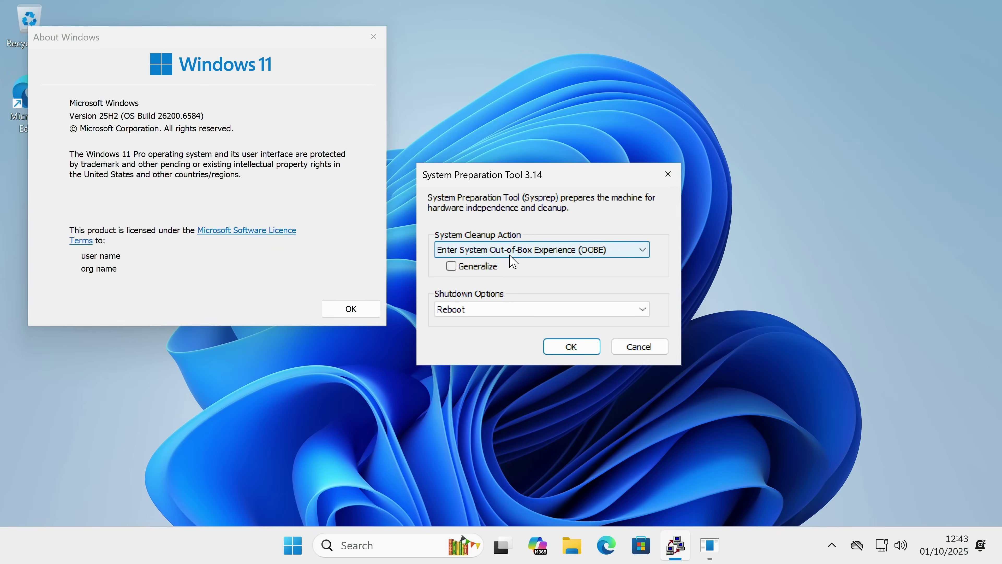
Check the signed-in account type on the Accounts page of Windows Settings, and close Settings.
left_click(293, 546)
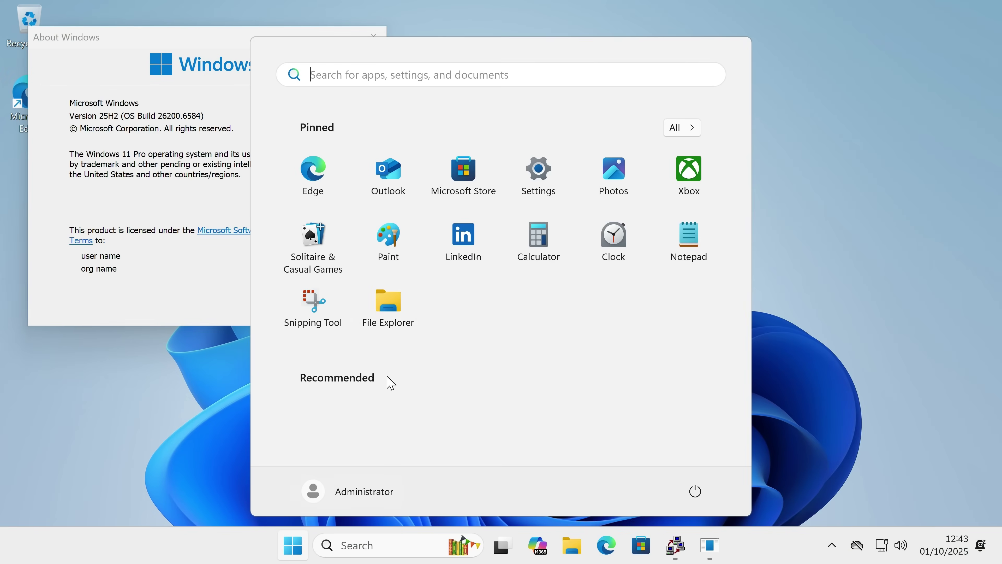
left_click(562, 162)
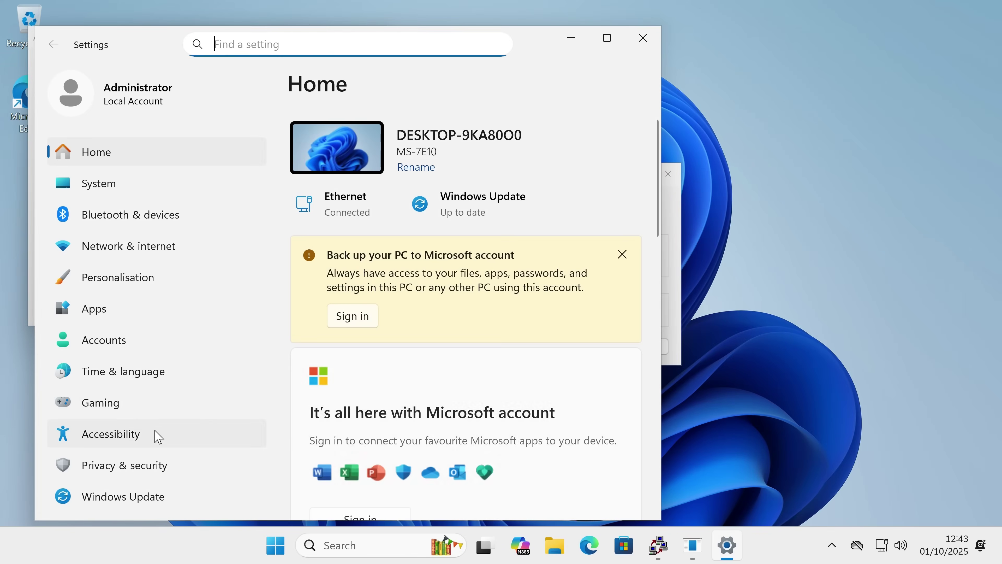
left_click(102, 342)
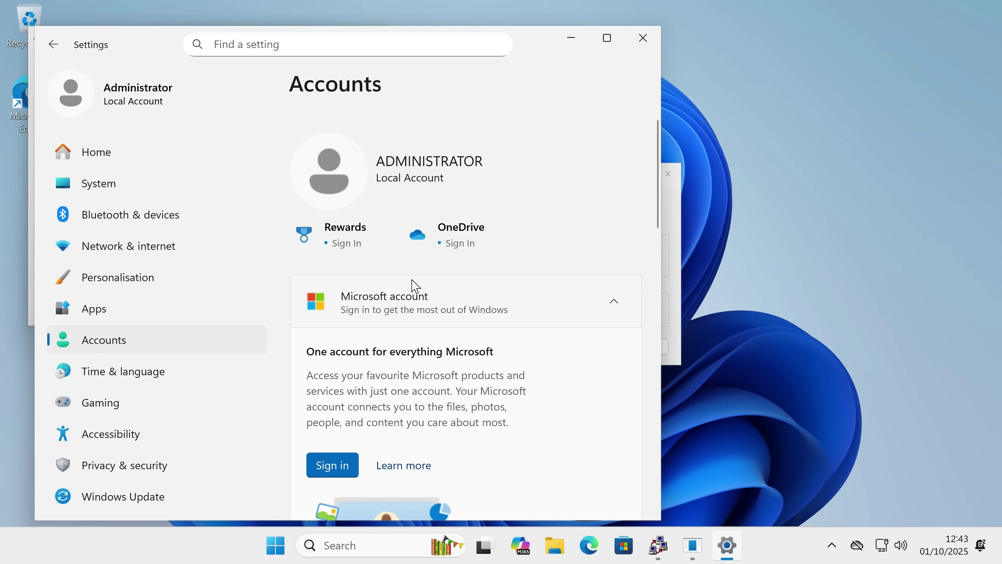
left_click(646, 33)
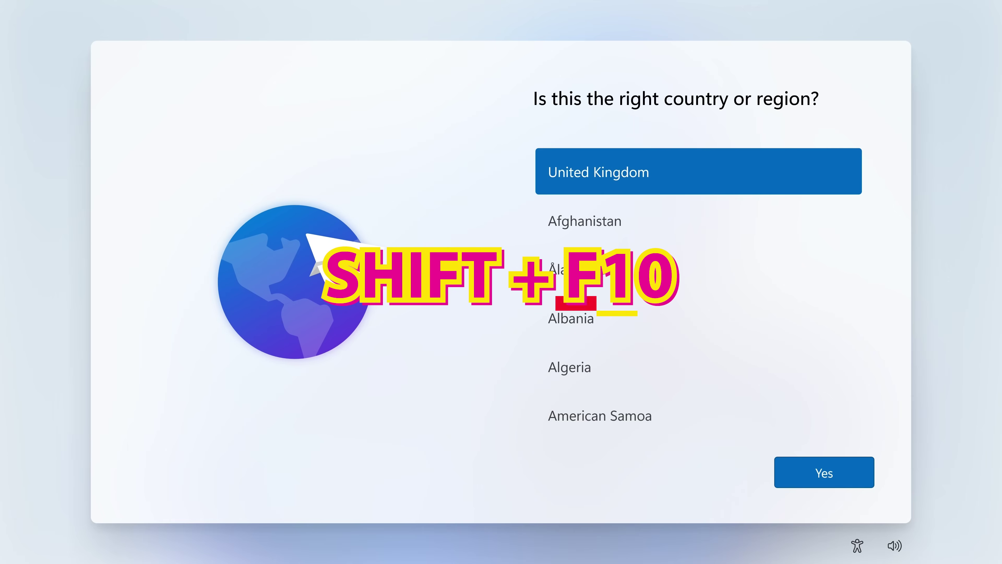
Open and close a command prompt on the region screen, and launch cmd.exe with administrative privileges through Task Manager.
key("shift+F10")
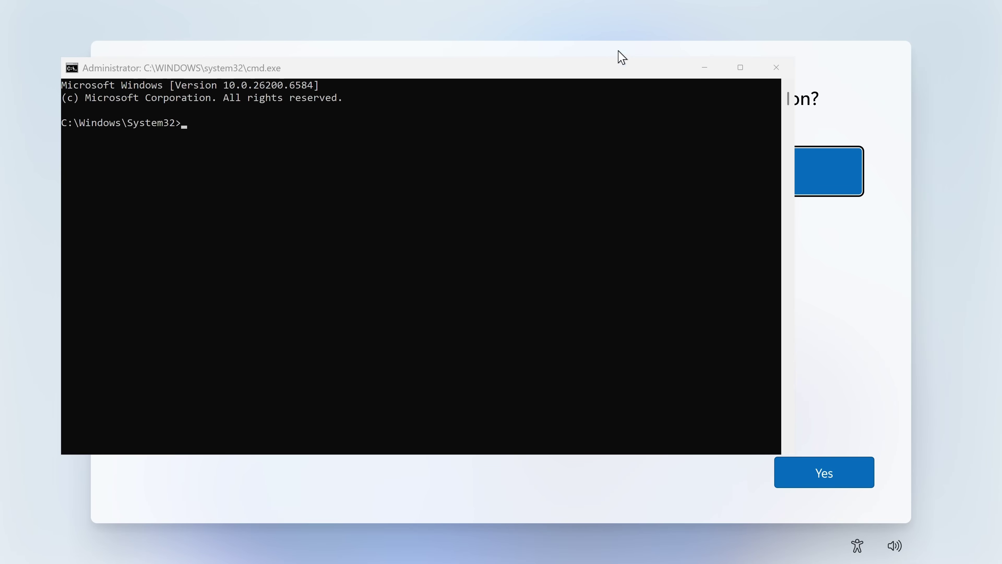
left_click(774, 71)
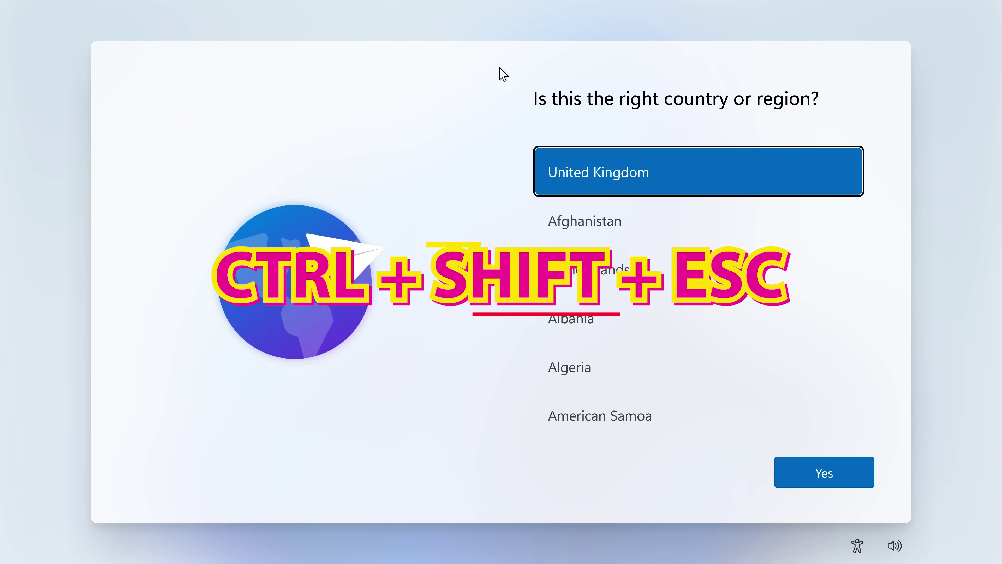
key("ctrl+shift+Escape")
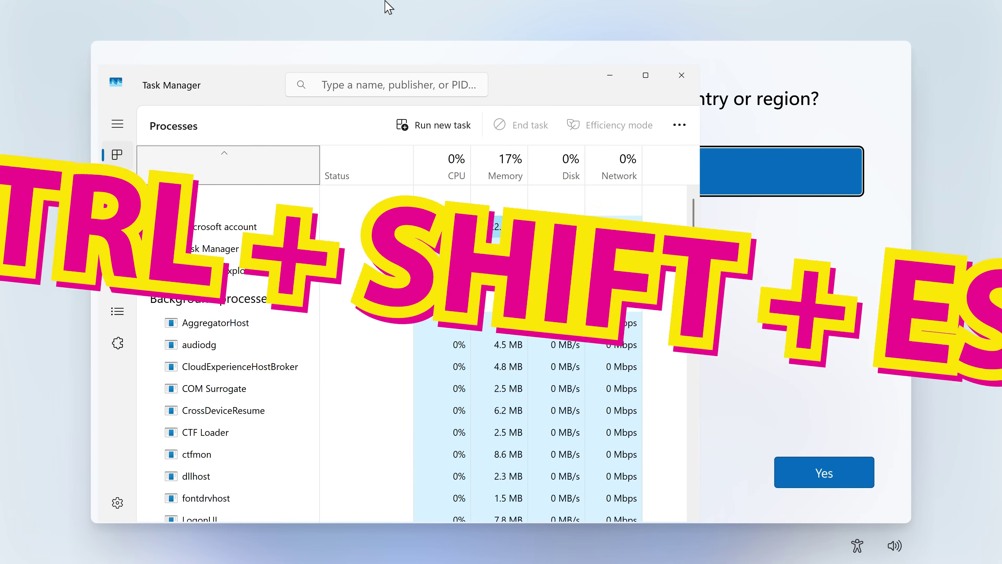
left_click(436, 129)
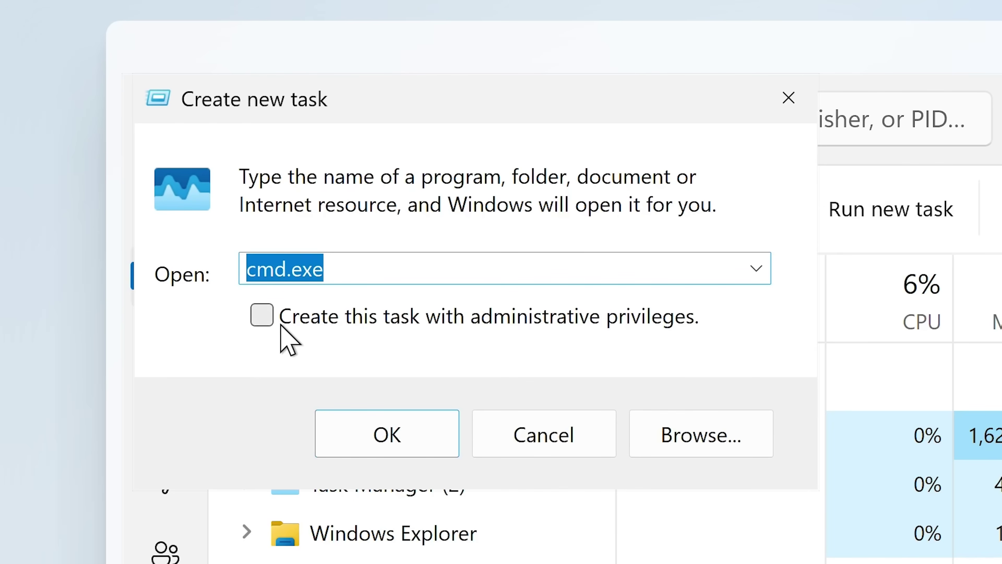
left_click(268, 322)
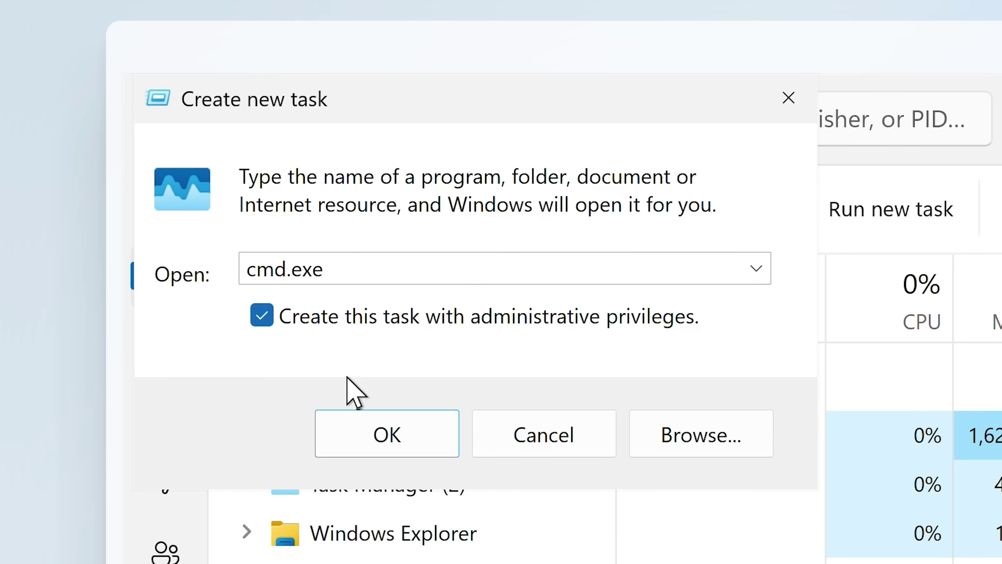
left_click(360, 437)
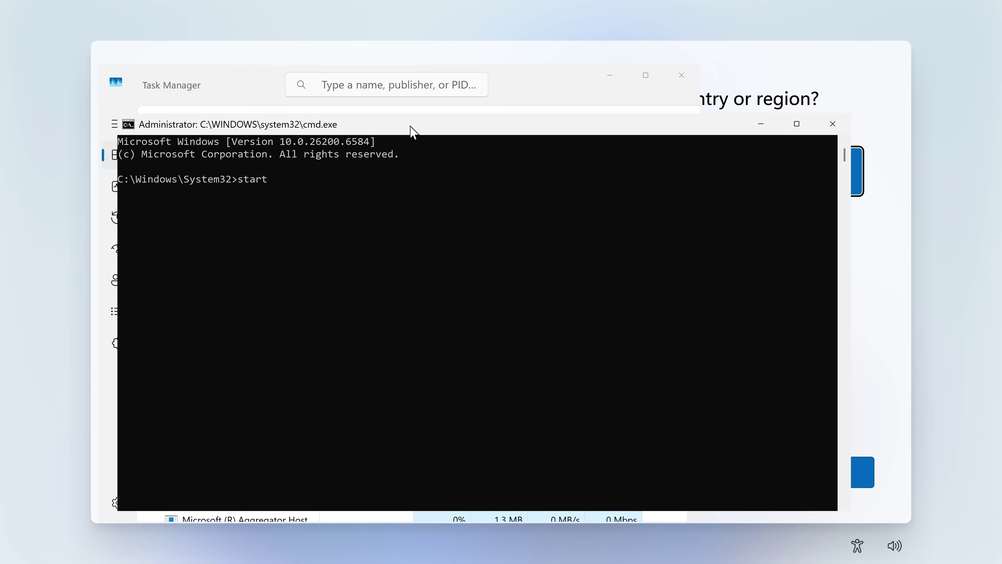
Launch the local user creation window with a start command, enter the username Ryzen, and close the window.
type("-")
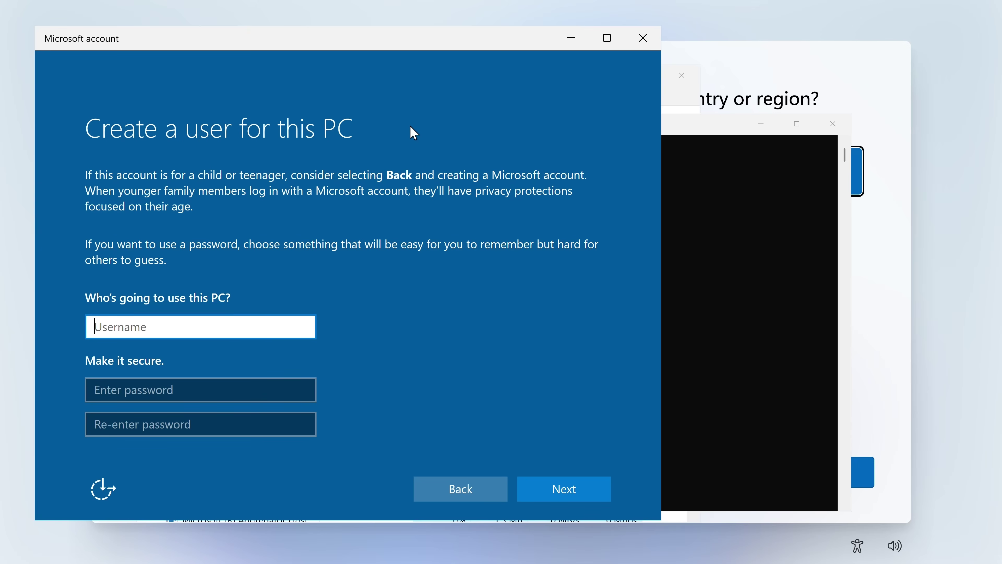
type("Ryzen")
left_click(644, 37)
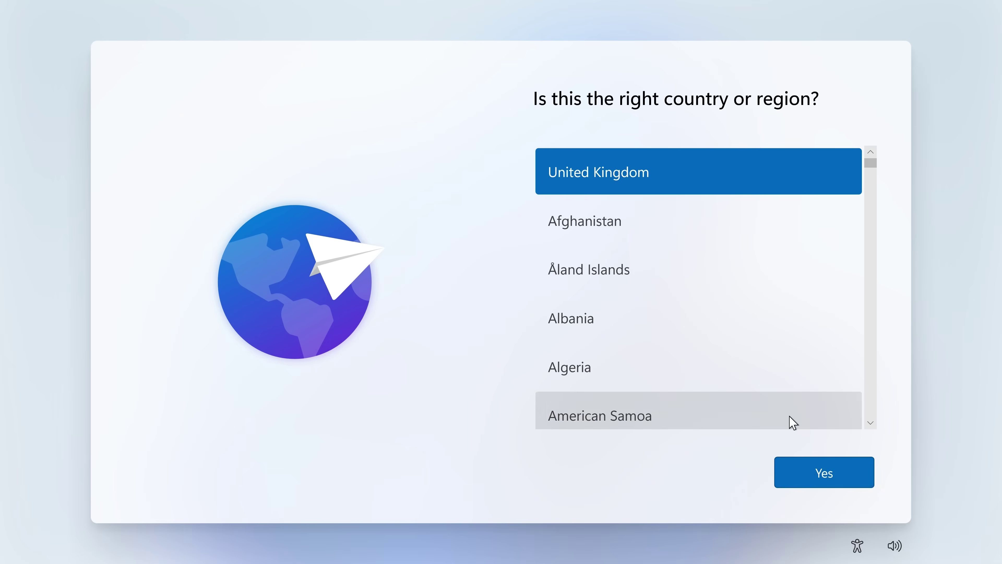
Confirm United Kingdom as the region and continue the setup without naming the device.
left_click(822, 472)
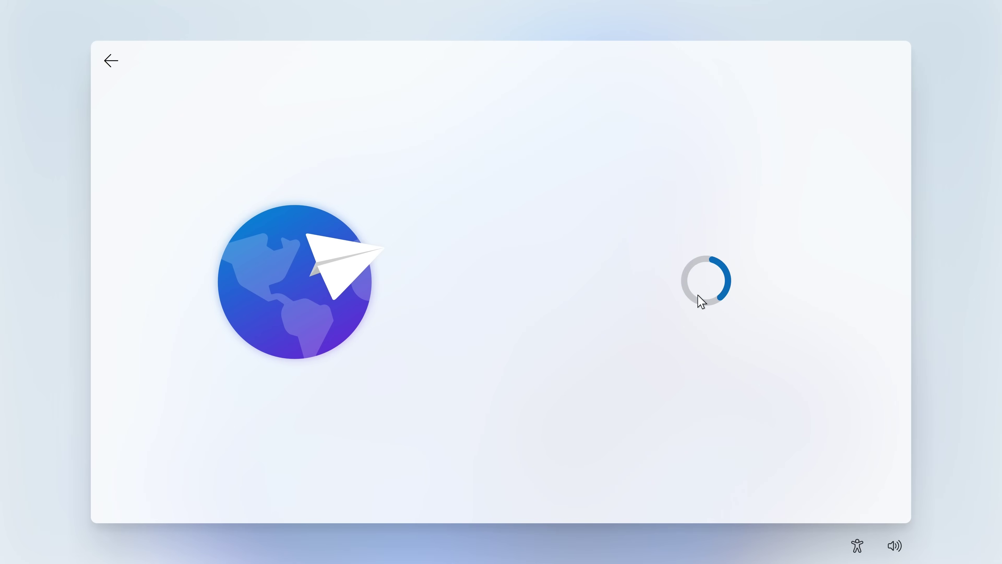
left_click(810, 474)
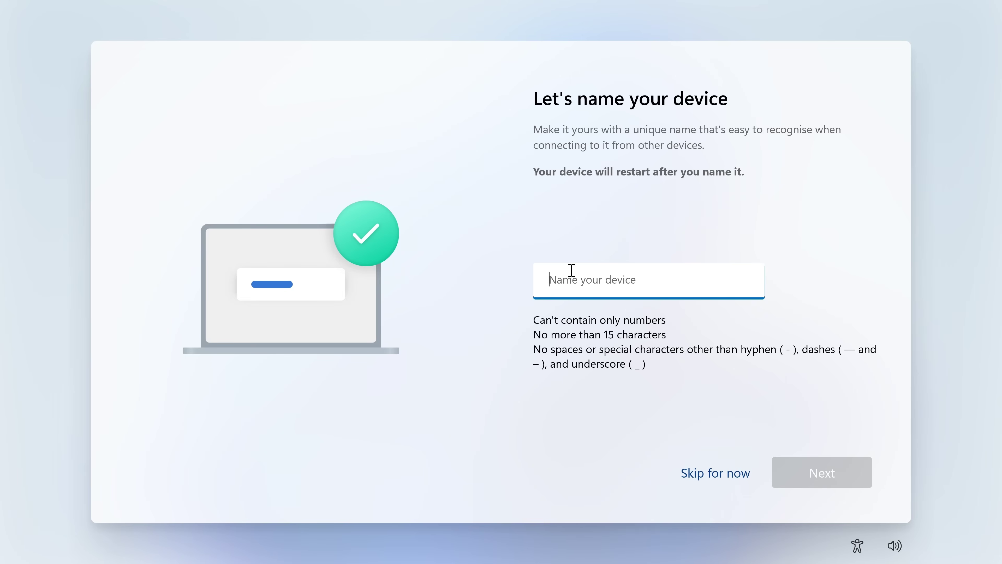
left_click(725, 481)
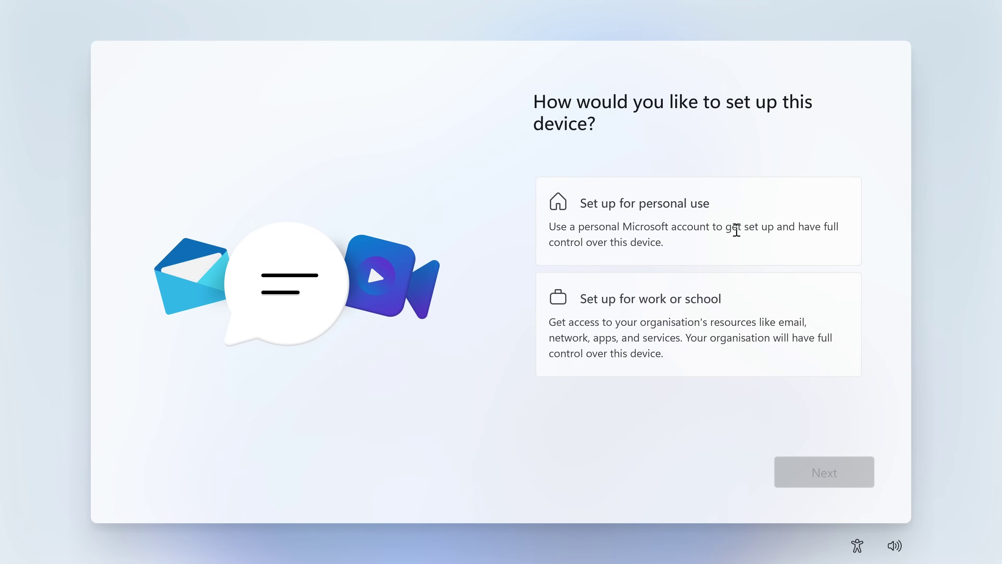
Set up the device for work or school and choose Domain join instead as the sign-in option.
left_click(603, 305)
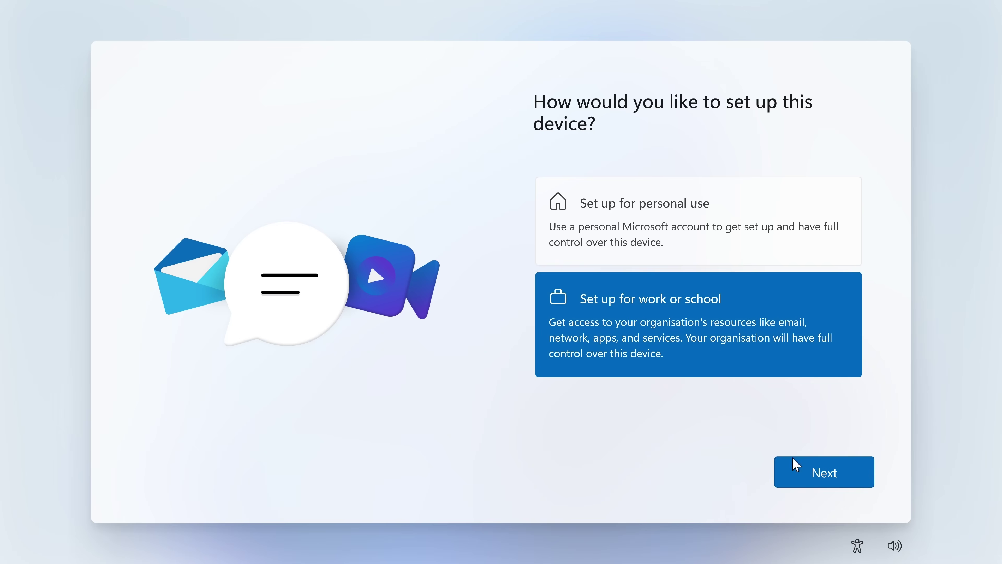
left_click(801, 477)
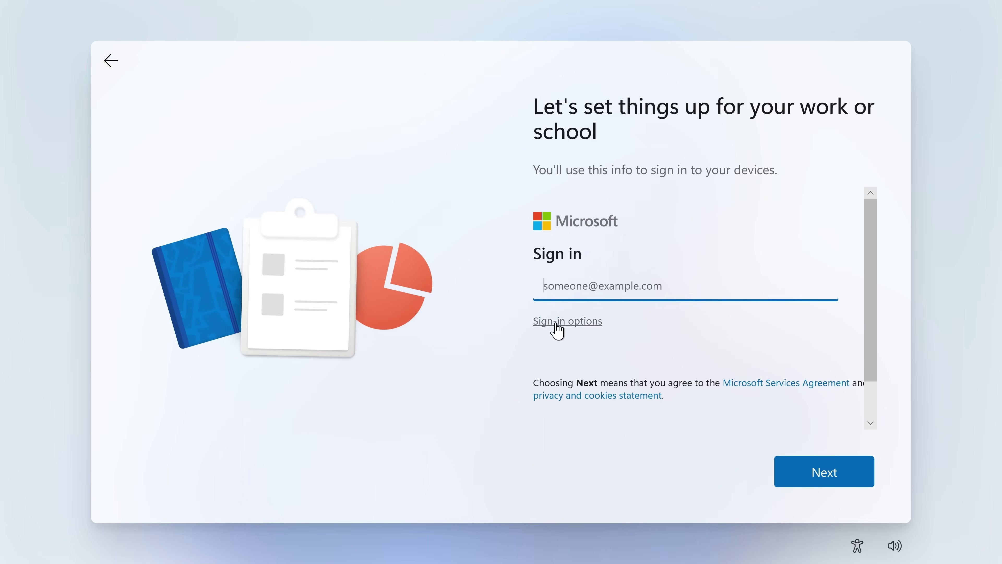
left_click(556, 323)
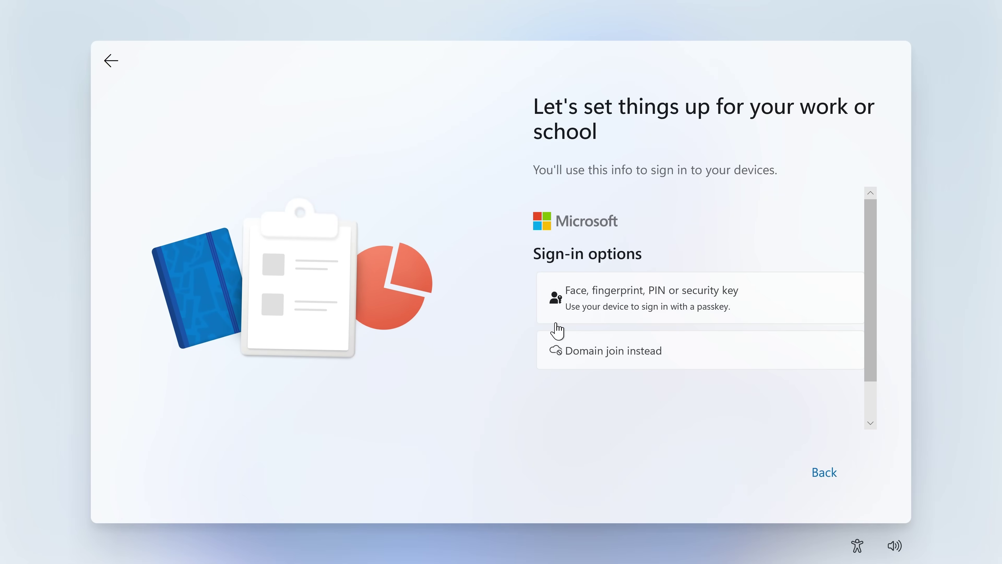
left_click(601, 351)
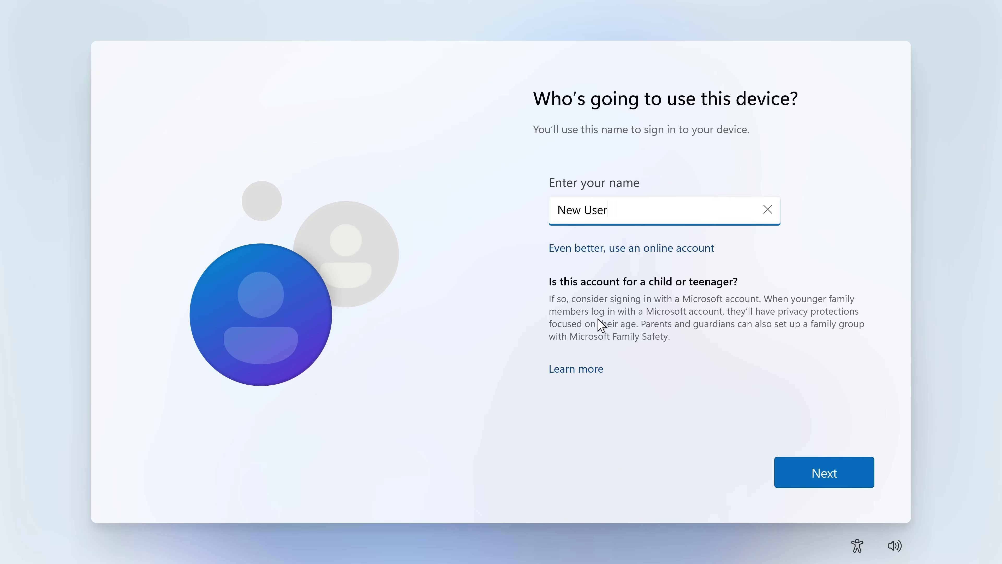
Name the local account New User and leave its password blank.
left_click(824, 473)
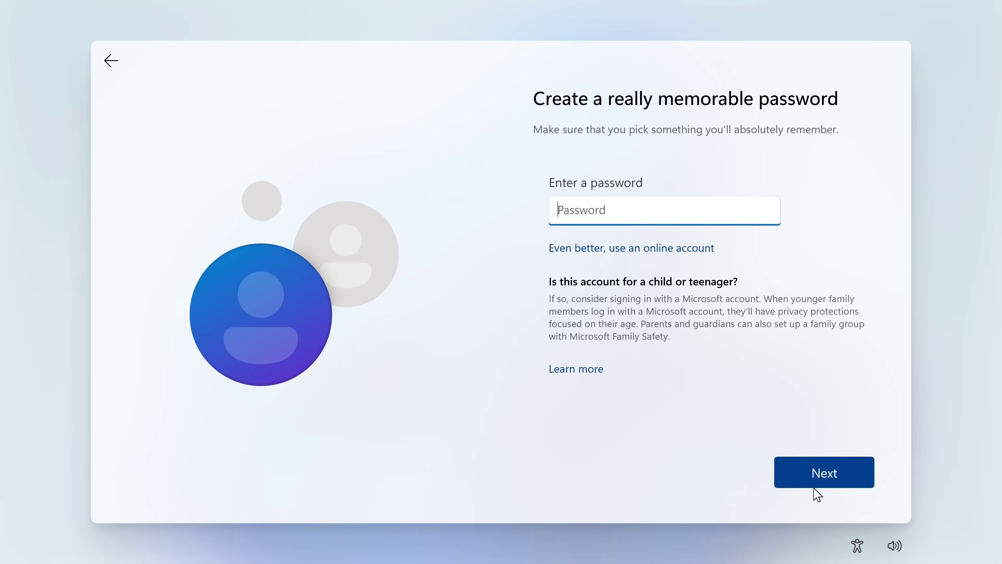
left_click(812, 477)
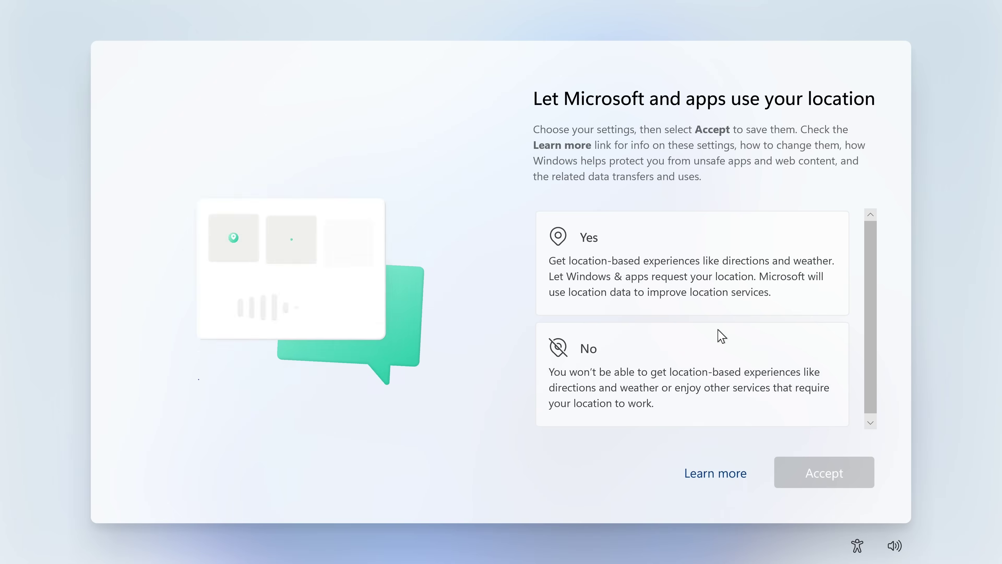
Decline location access for Microsoft and apps, and decline Find my device.
left_click(679, 366)
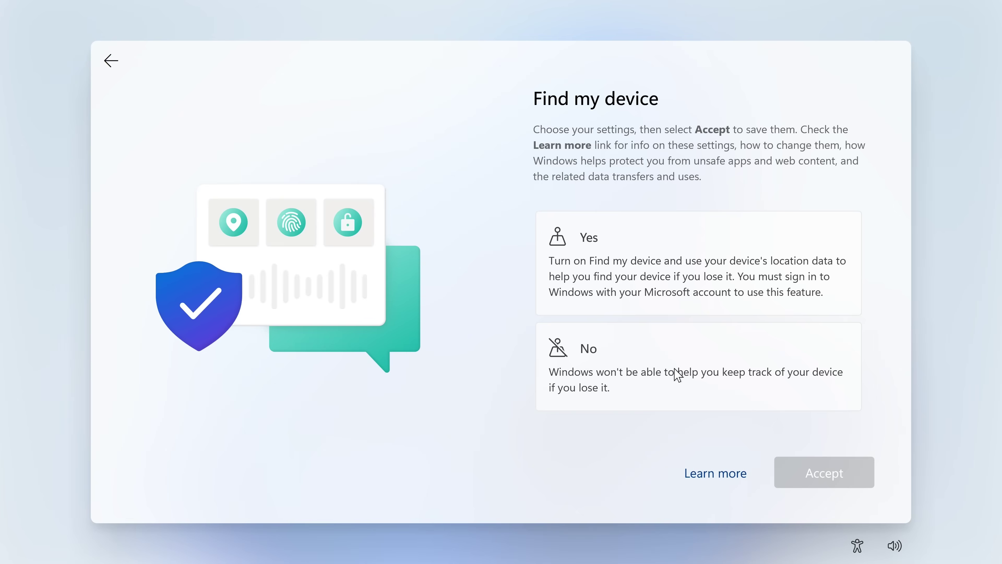
left_click(676, 373)
left_click(823, 474)
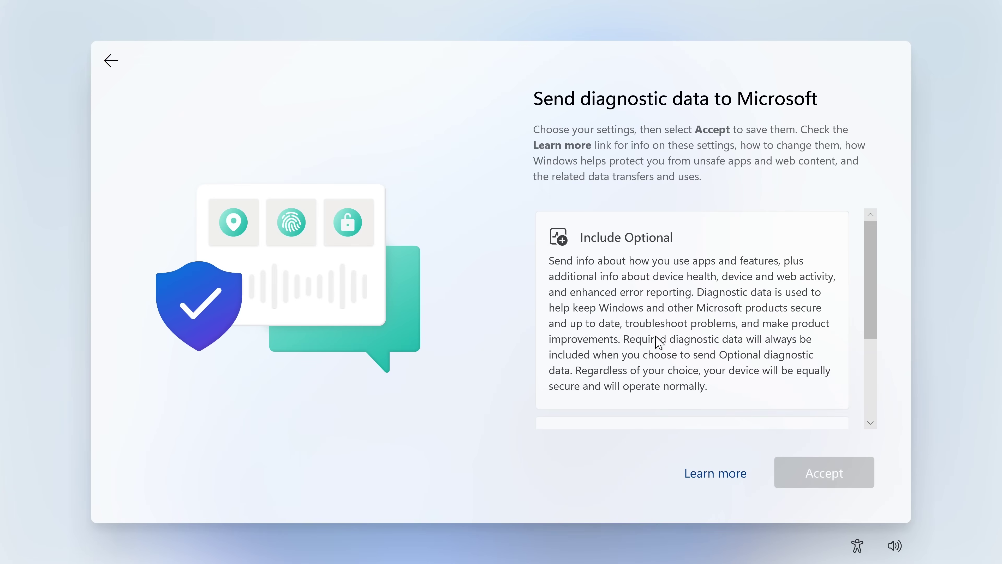
Limit the diagnostic data sent to Microsoft to Required only and accept the setting.
scroll(649, 339, "down", 3)
left_click(655, 355)
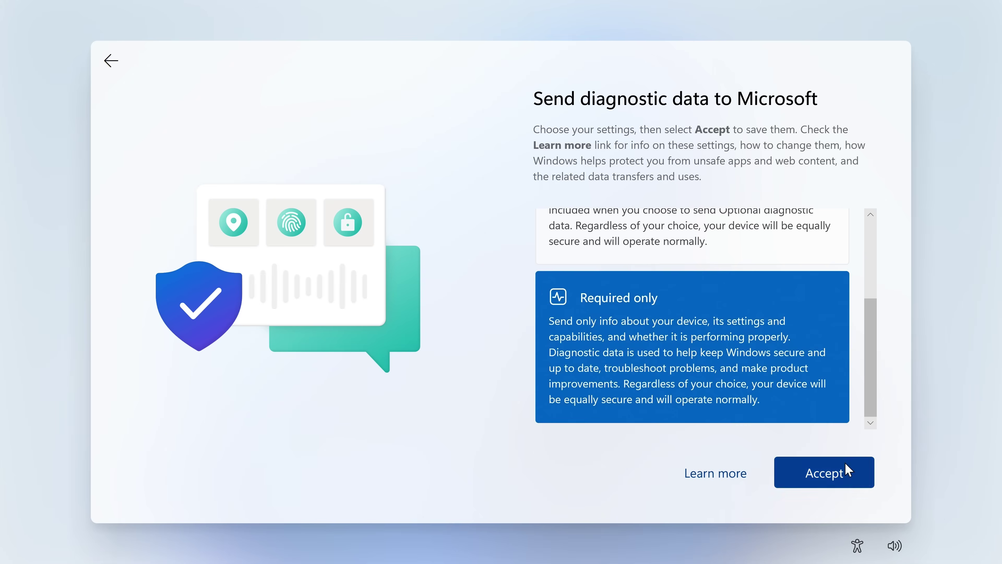
left_click(846, 476)
Decline both the inking and typing improvement and the tailored experiences with diagnostic data.
left_click(662, 359)
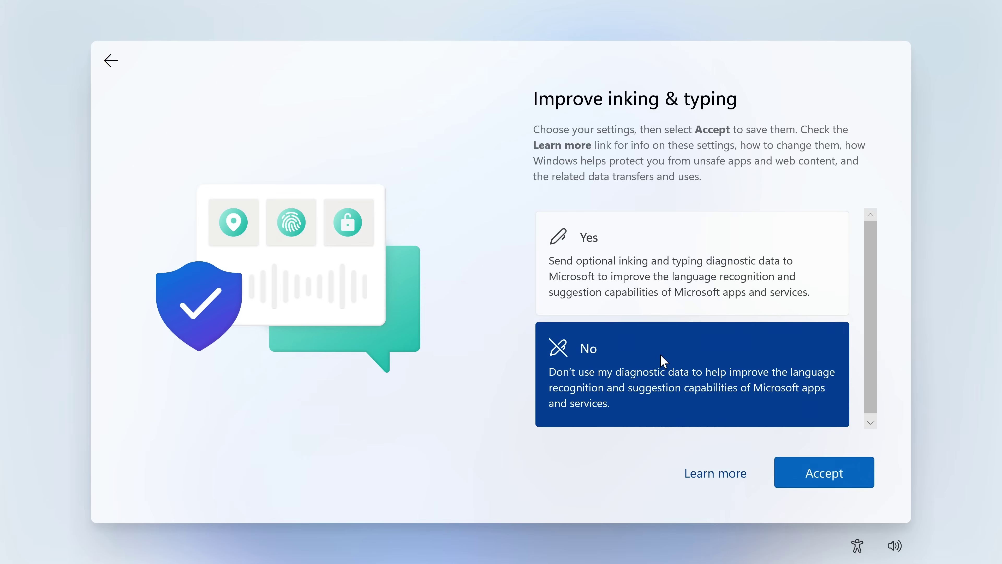
left_click(815, 475)
left_click(638, 389)
left_click(778, 472)
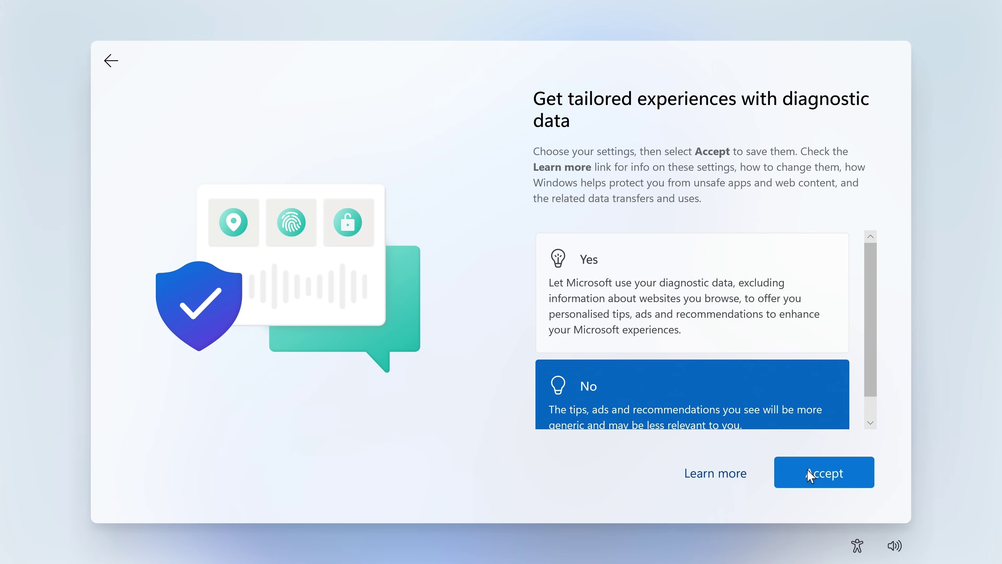